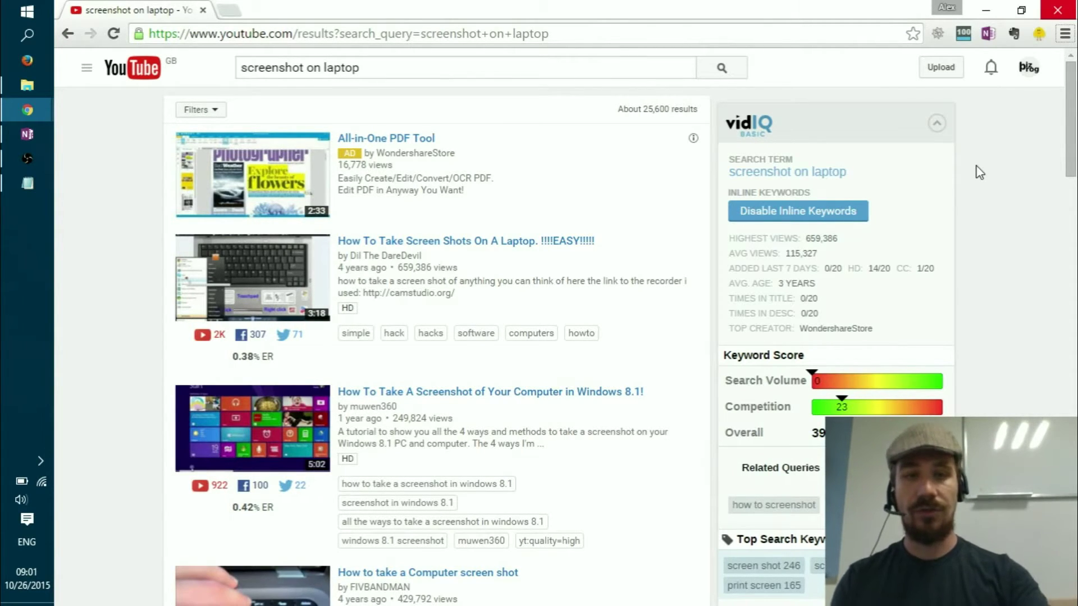
Capture a screen region covering the first YouTube search results and open the clipboard image in the Greenshot image editor
key("Print")
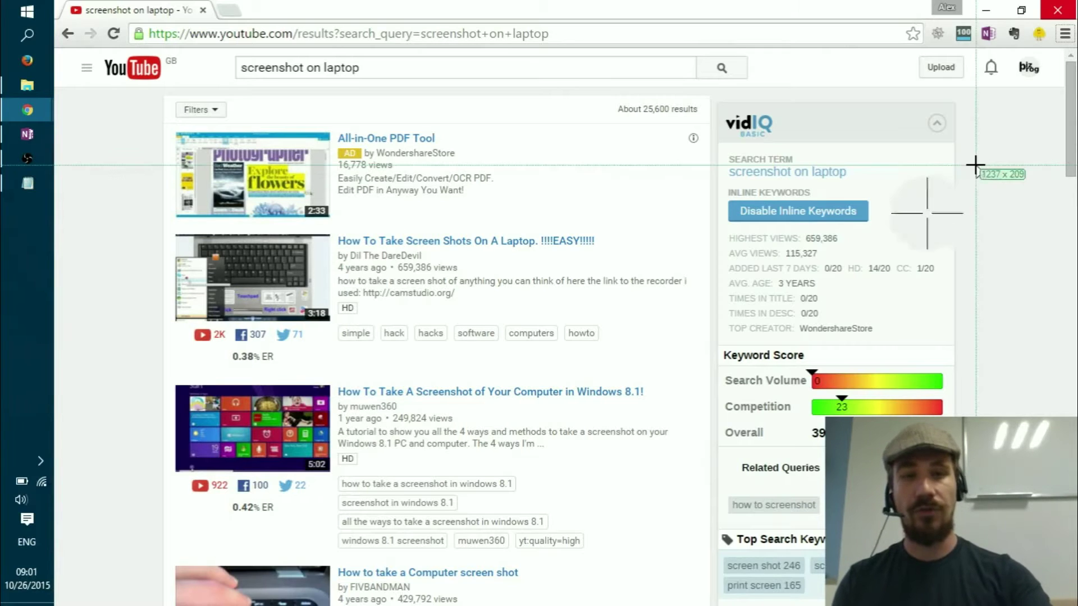
left_click_drag(162, 90, 722, 437)
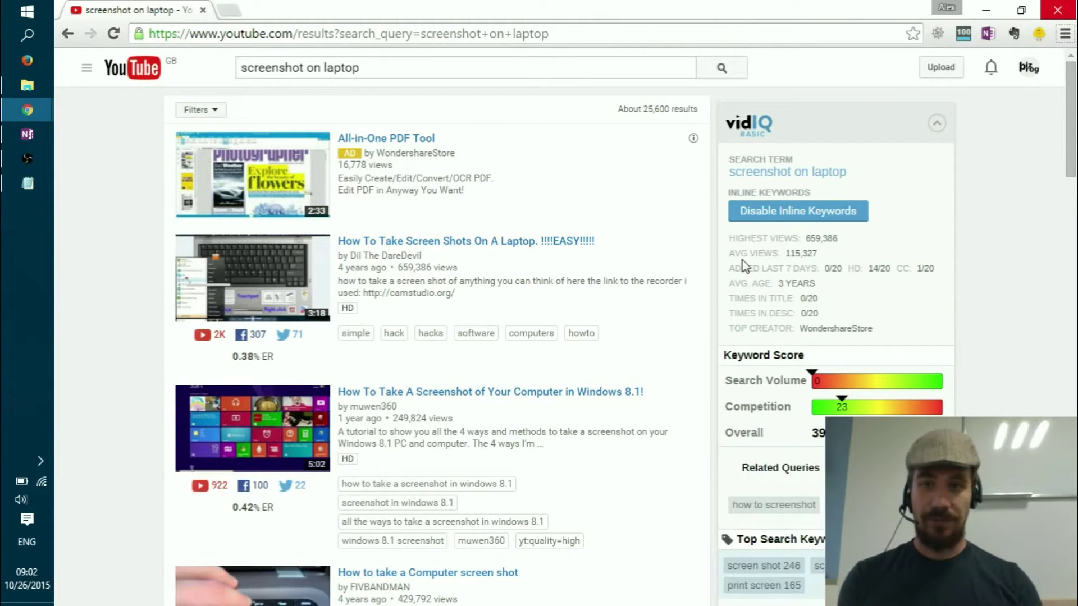
left_click(40, 462)
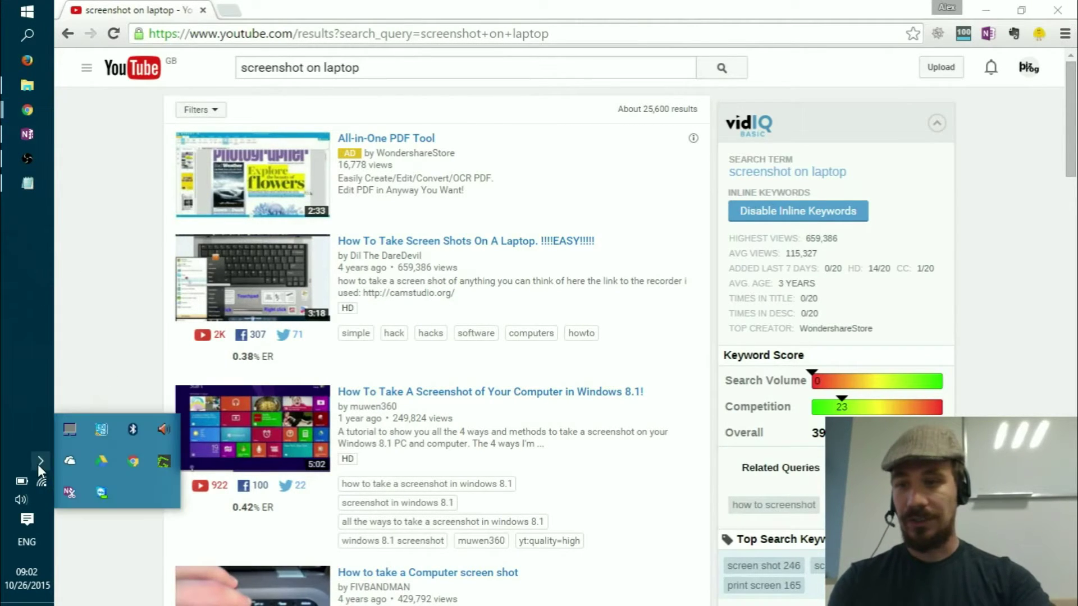
right_click(164, 462)
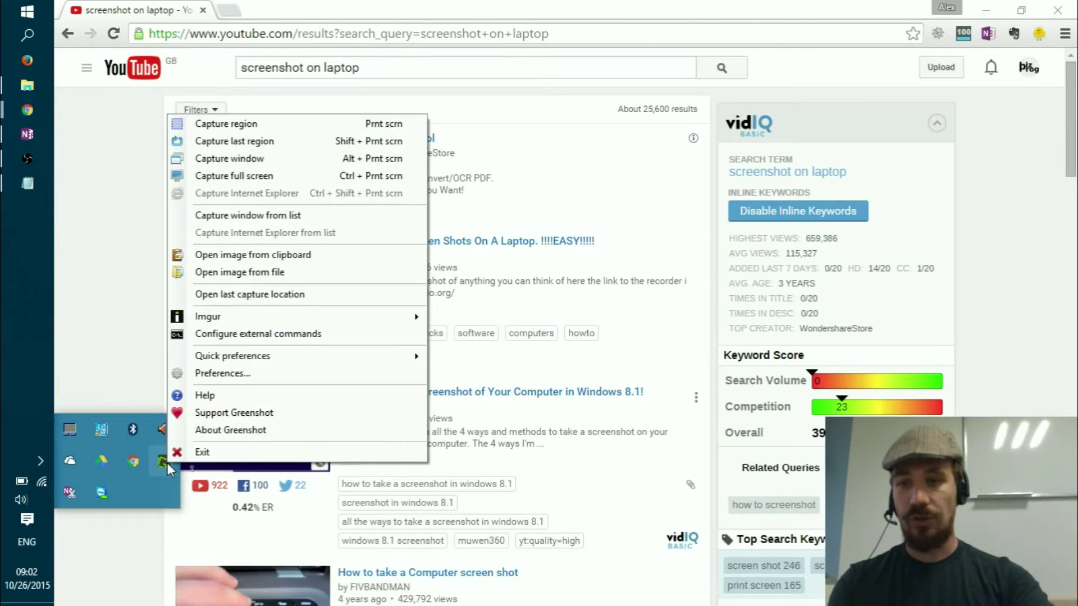
left_click(253, 260)
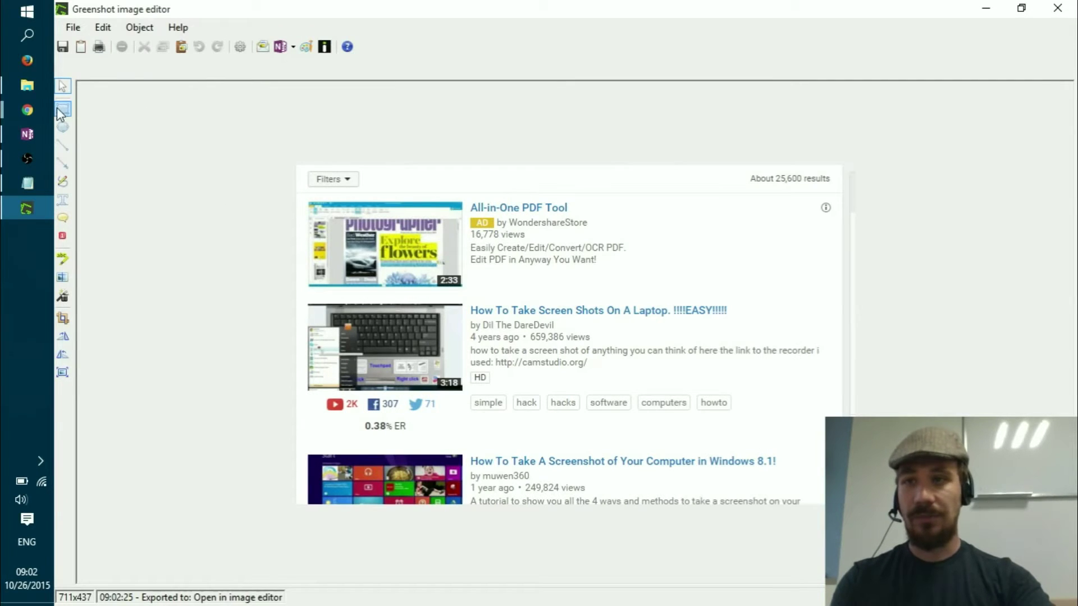
Frame the first thumbnail and the second video's details with rectangles, and add arrows pointing at the second video's details and its thumbnail
left_click(63, 109)
mouse_move(303, 192)
left_mouse_down()
mouse_move(433, 298)
mouse_move(468, 296)
mouse_move(498, 336)
mouse_move(786, 419)
mouse_move(830, 416)
left_mouse_up()
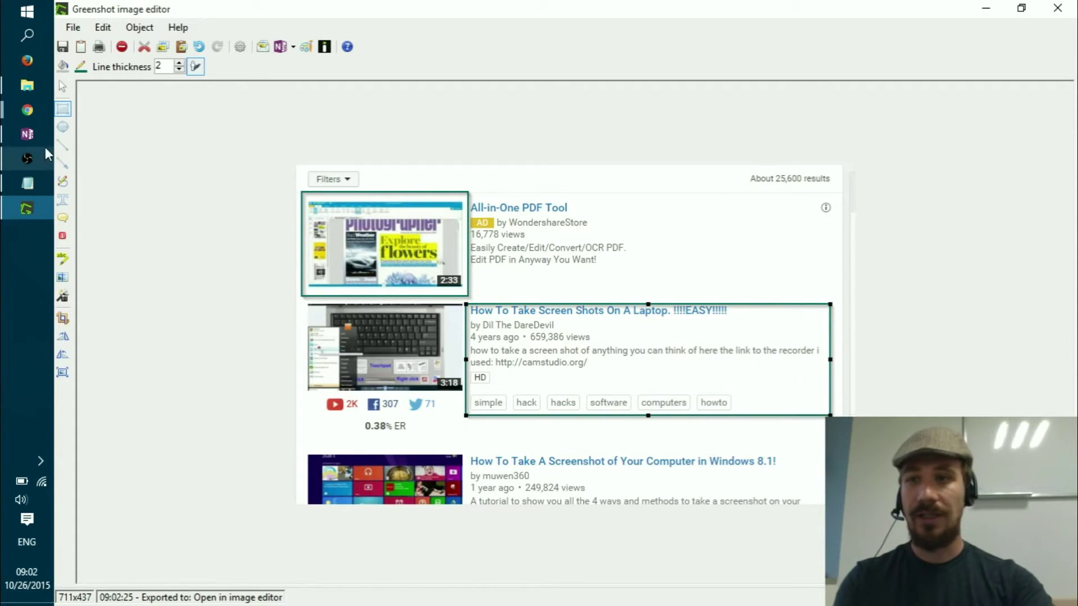
left_click(63, 163)
left_click_drag(721, 205, 718, 287)
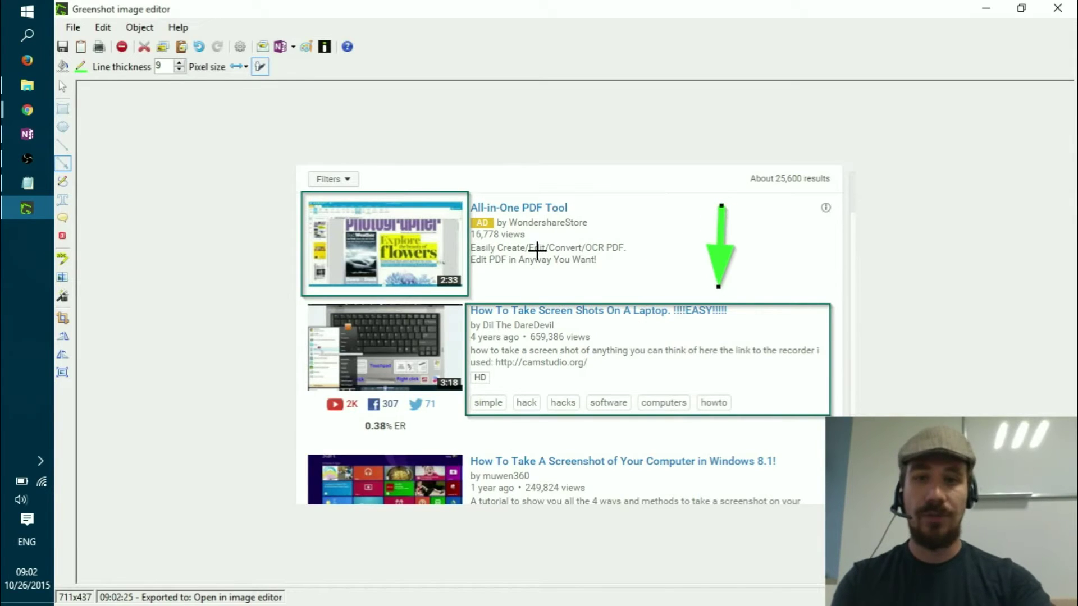
left_click_drag(402, 393, 397, 324)
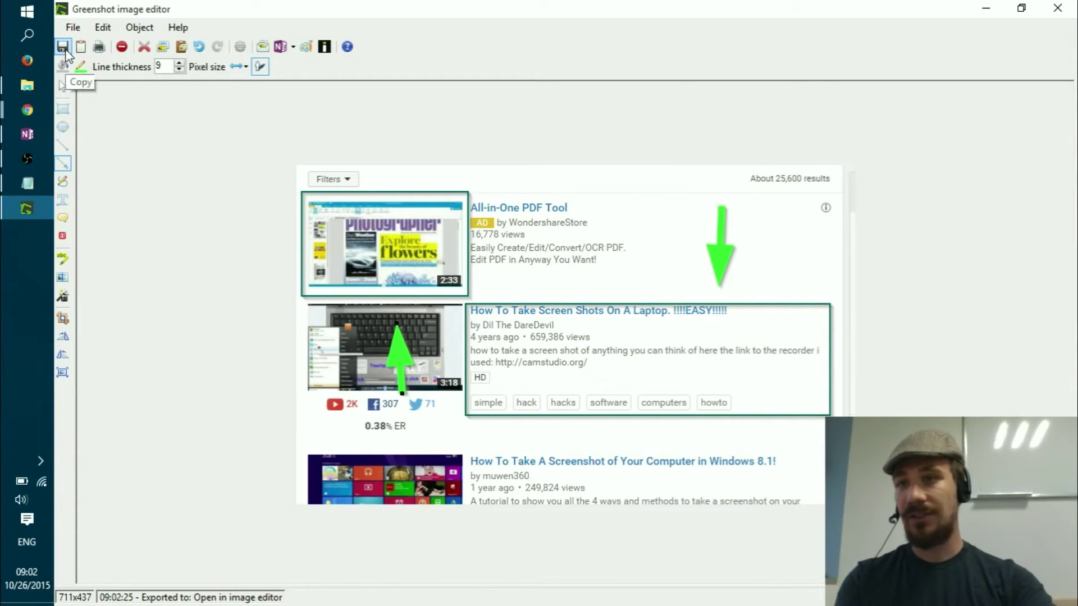
Copy the annotated screenshot to the clipboard and close the image editor
left_click(82, 48)
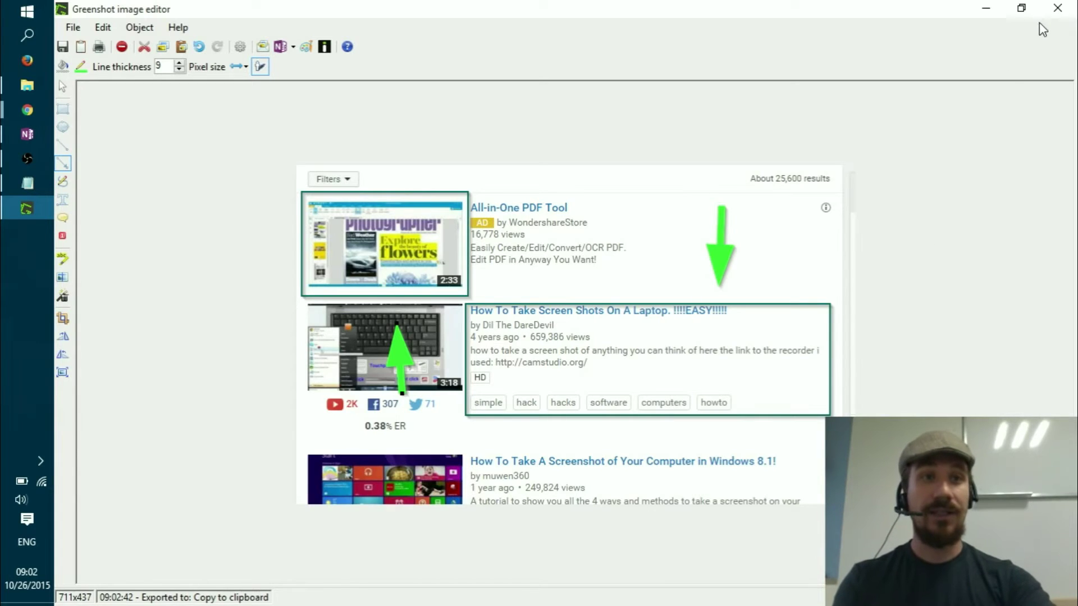
left_click(1057, 8)
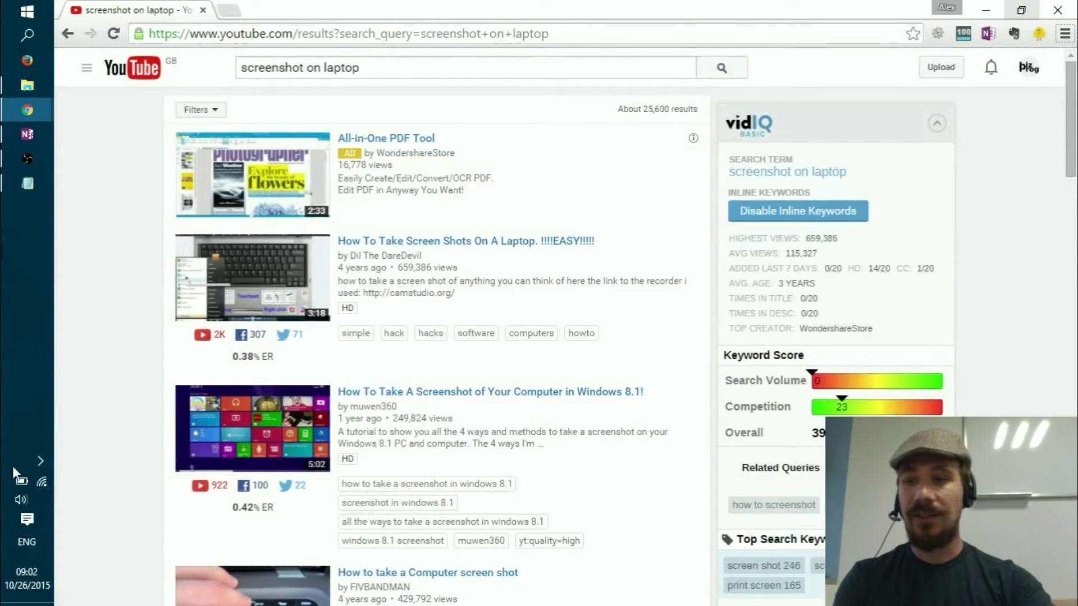
Open the preferences of Greenshot from its system tray menu
left_click(39, 461)
right_click(168, 457)
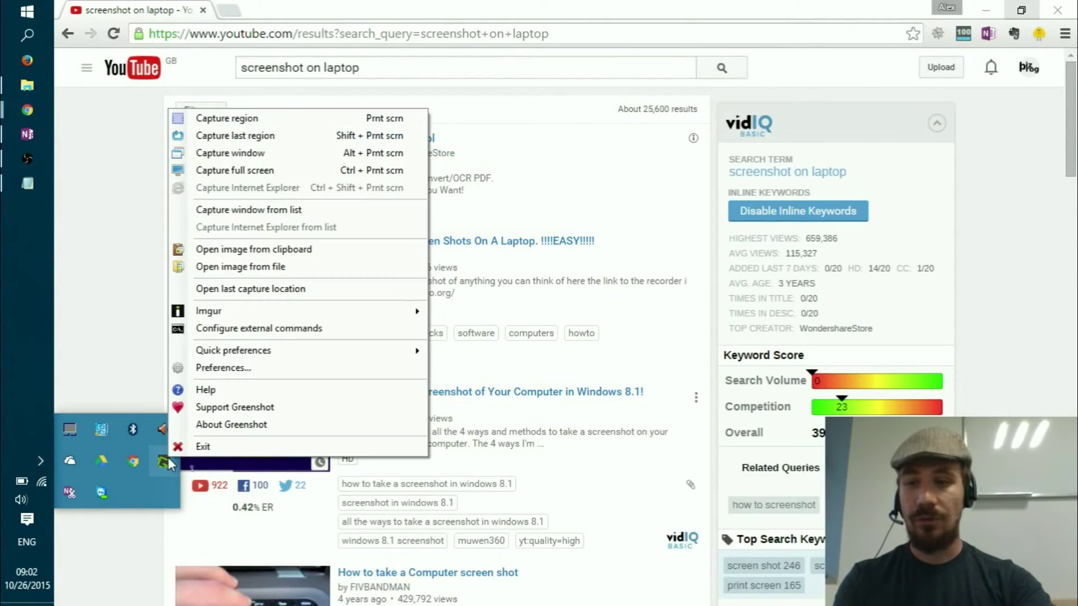
left_click(277, 369)
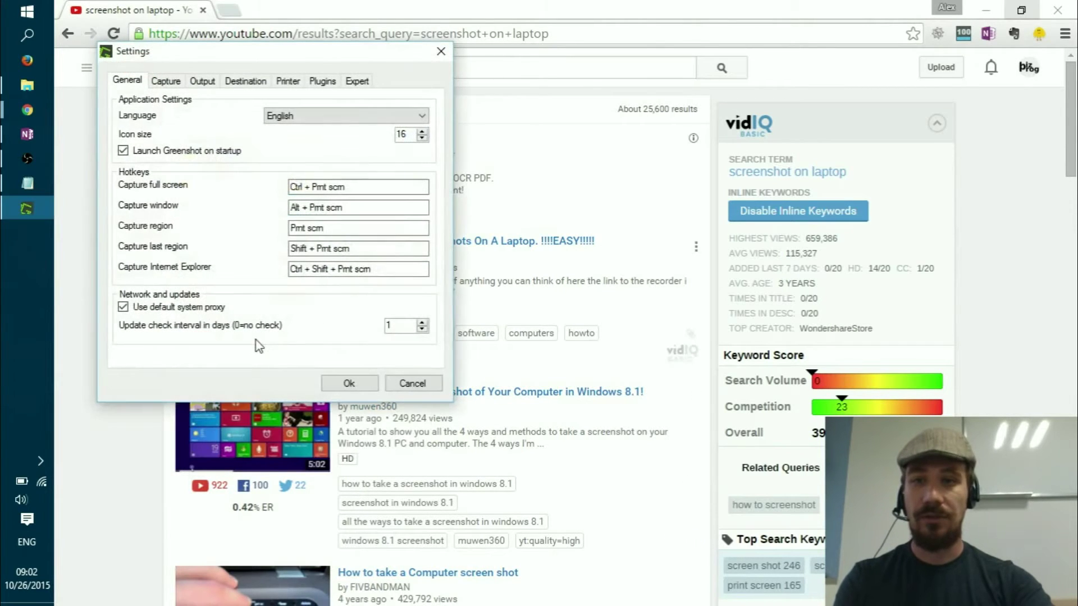
Try Alt + Ctrl + Z as the Capture region hotkey and restore it to Prnt scrn
left_click(350, 229)
key("ctrl+alt+z")
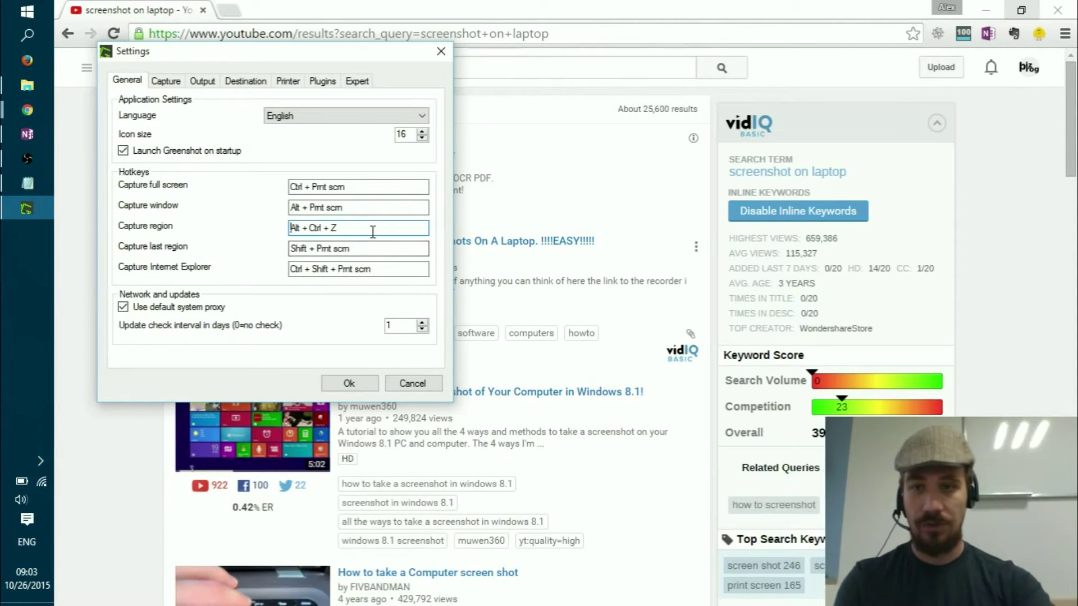
left_click_drag(373, 228, 270, 228)
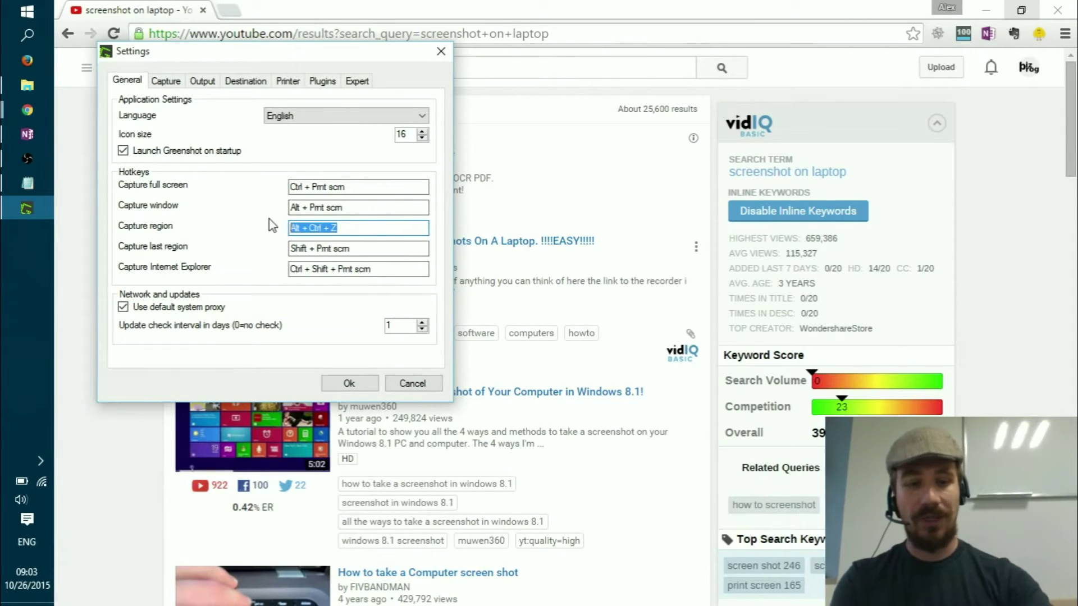
key("Print")
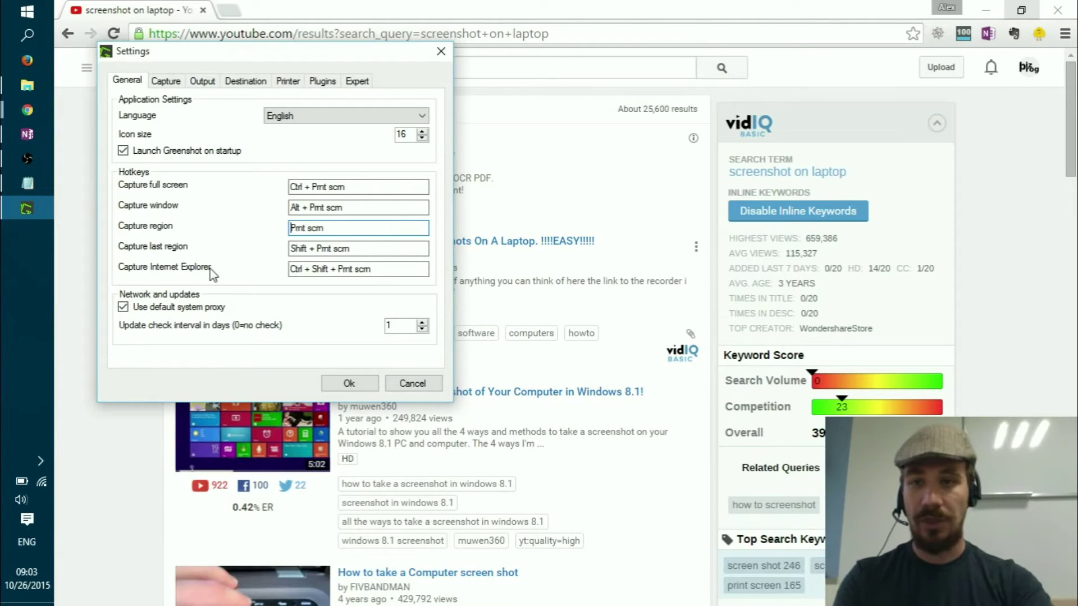
Review Greenshot's Capture, Output and Destination settings, and examine the files and dated folders in the greenshot folder in File Explorer
left_click(165, 81)
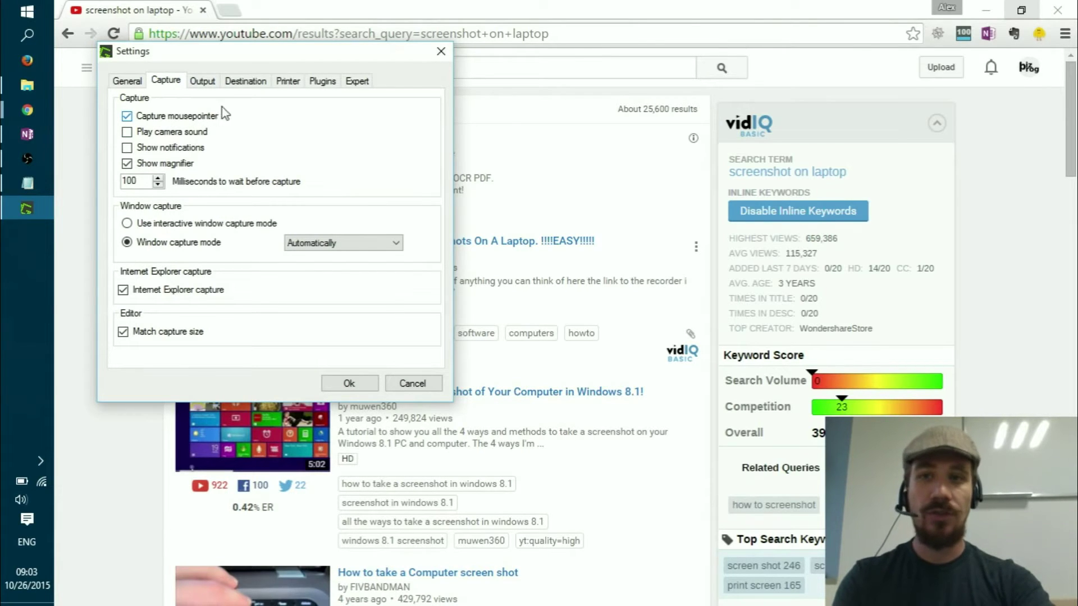
left_click(207, 83)
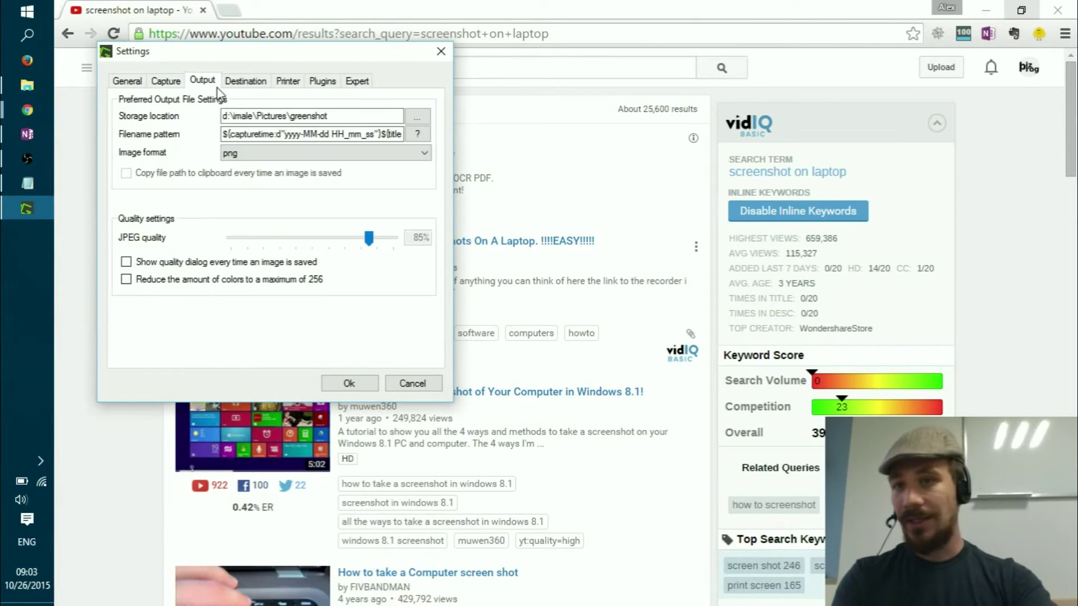
left_click(349, 116)
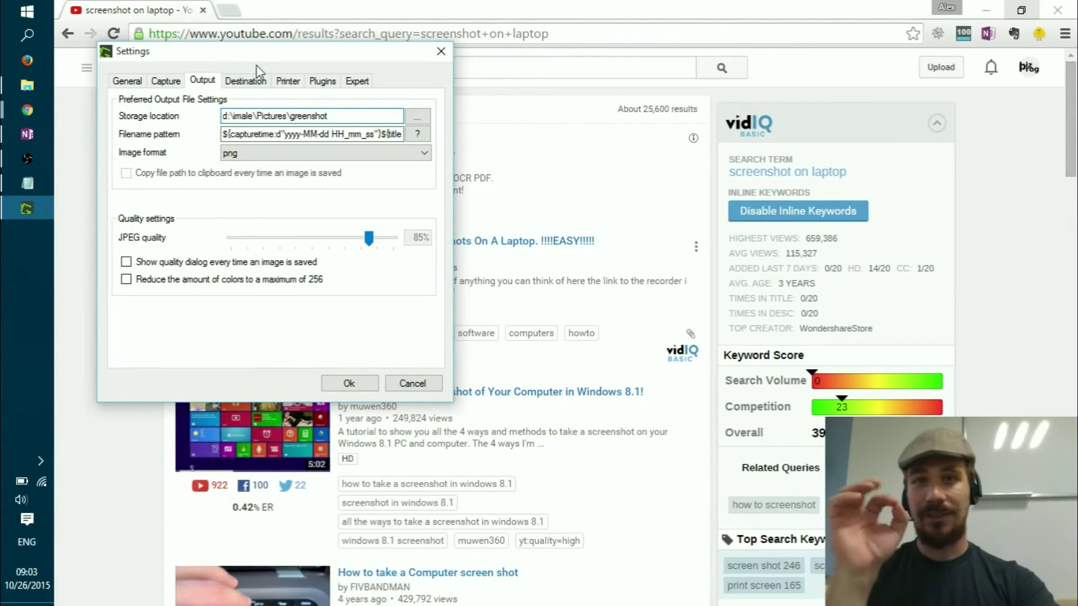
left_click(258, 82)
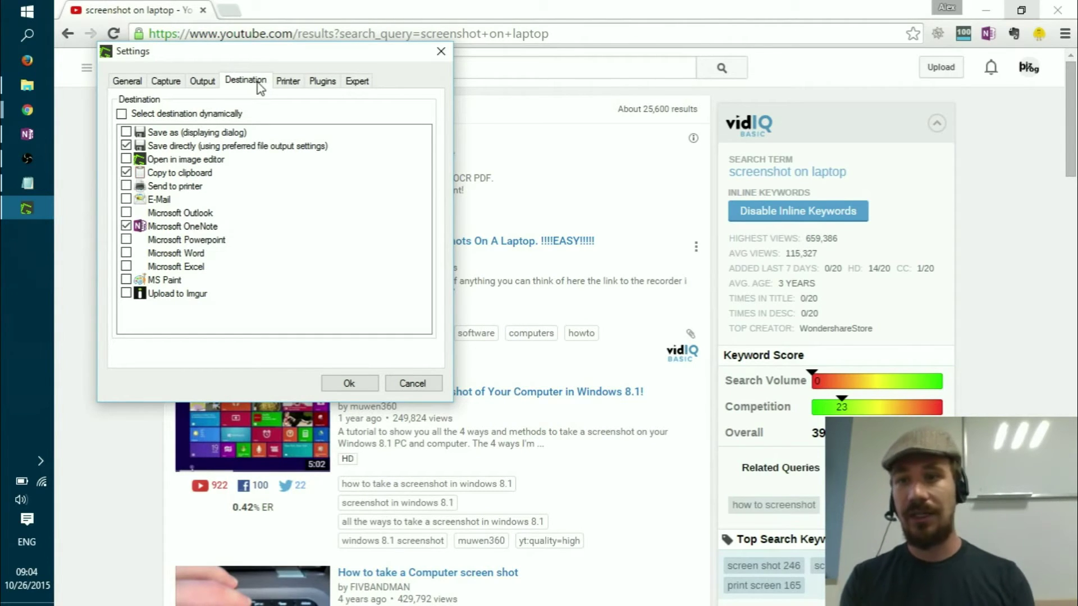
left_click(202, 81)
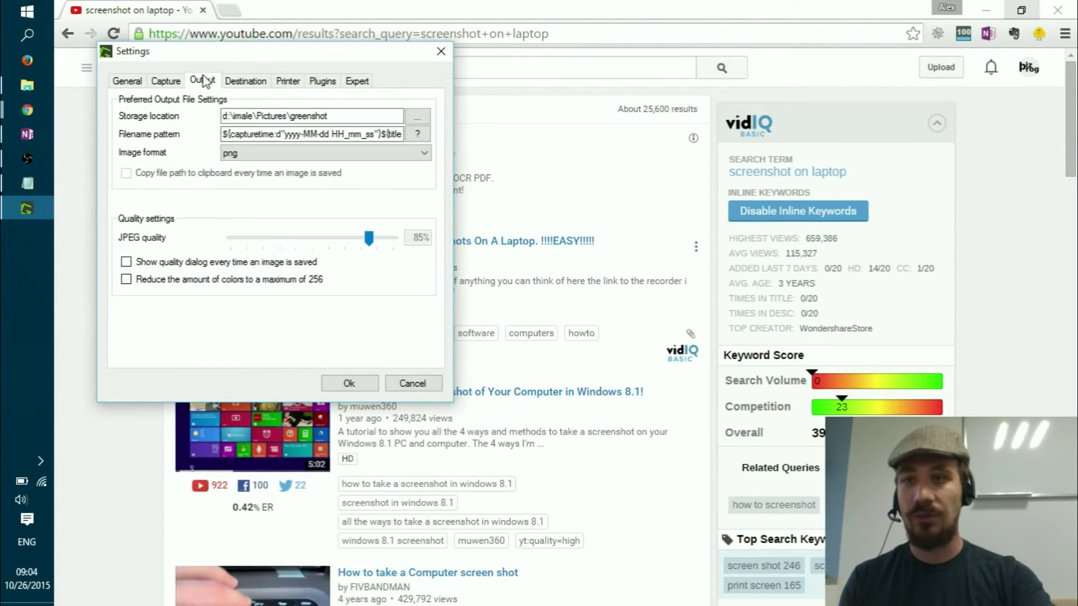
left_click(248, 80)
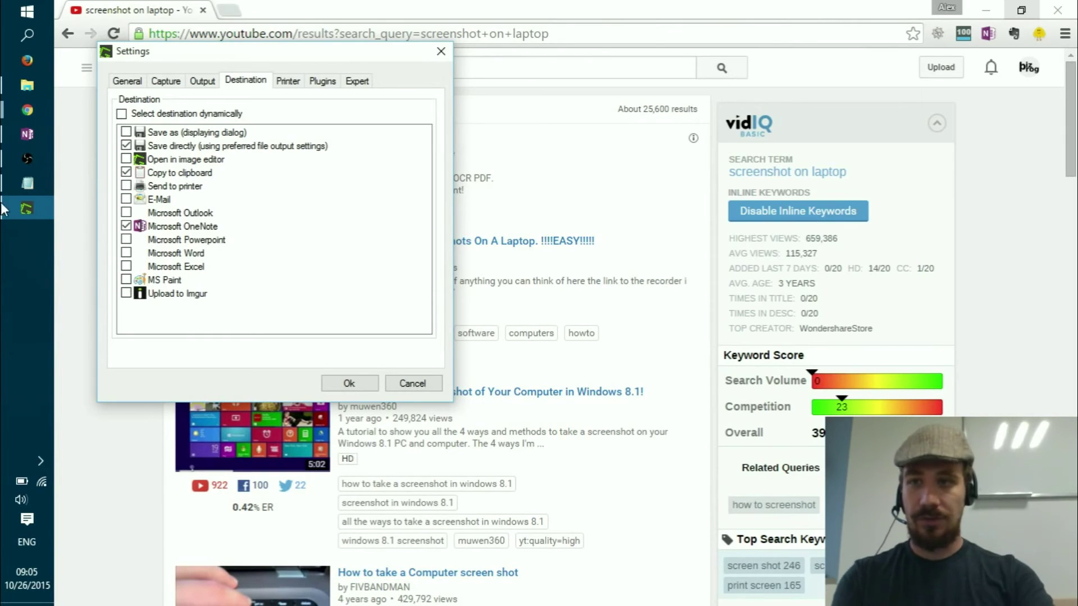
left_click(25, 89)
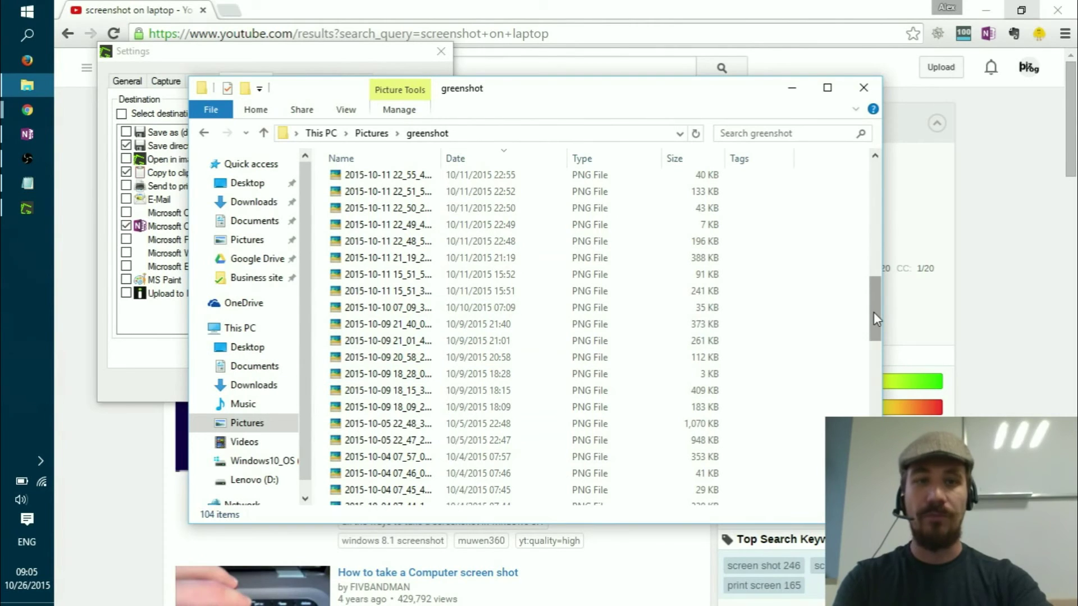
left_click_drag(874, 314, 871, 193)
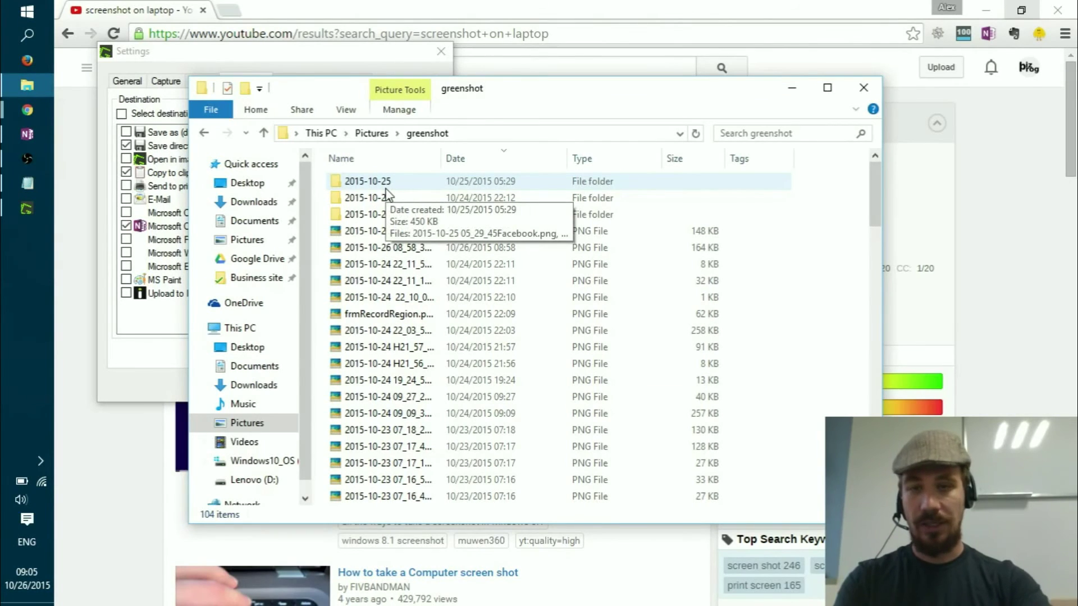
Copy the pattern from Notepad, set Greenshot's filename pattern to ${capturetime:d"yyyy-MM-dd"}\${capturetime:d"yyyy-MM-dd HH_mm_ss"}${title}, and accept the settings
left_click(31, 193)
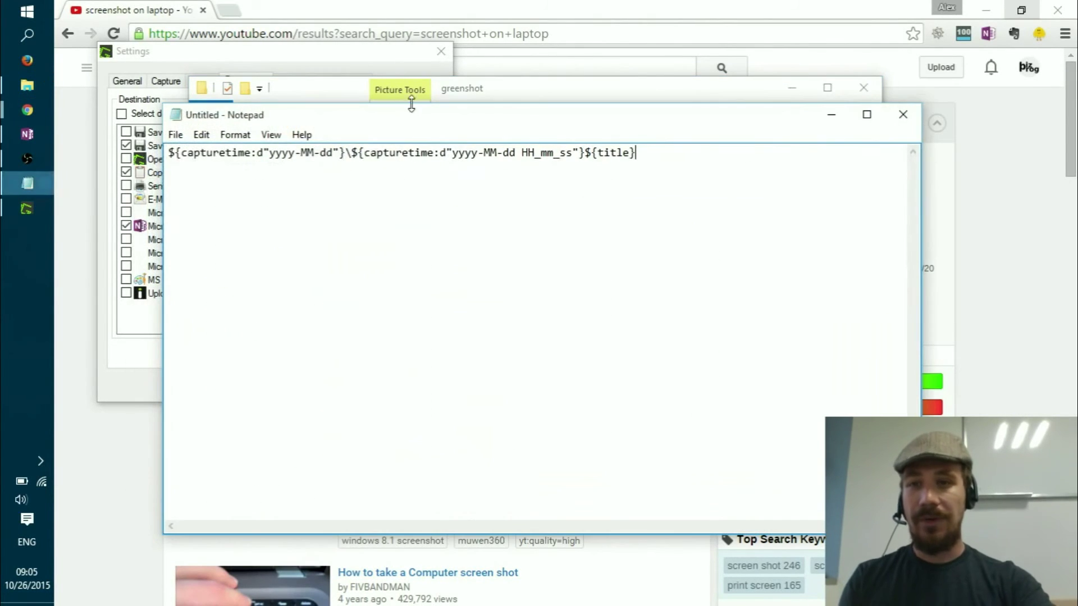
left_click_drag(667, 164, 169, 145)
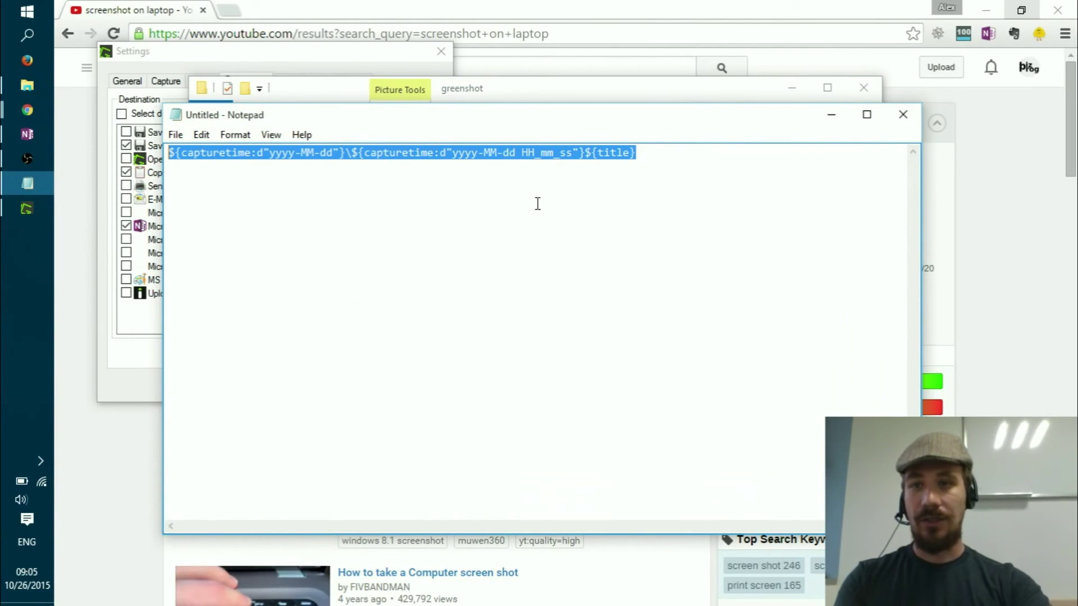
left_click(308, 51)
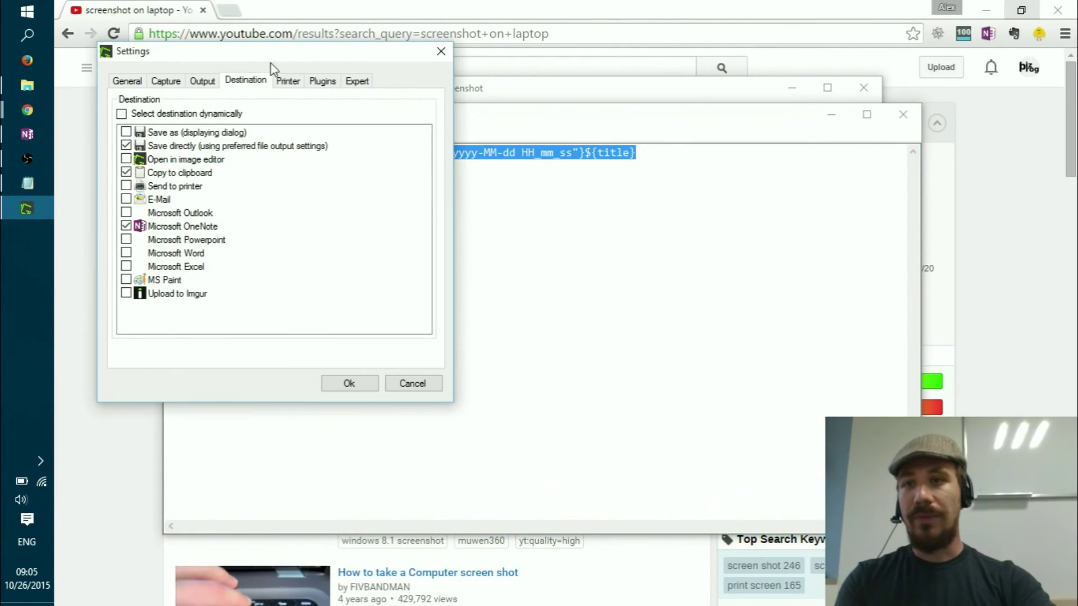
left_click(202, 80)
left_click(300, 134)
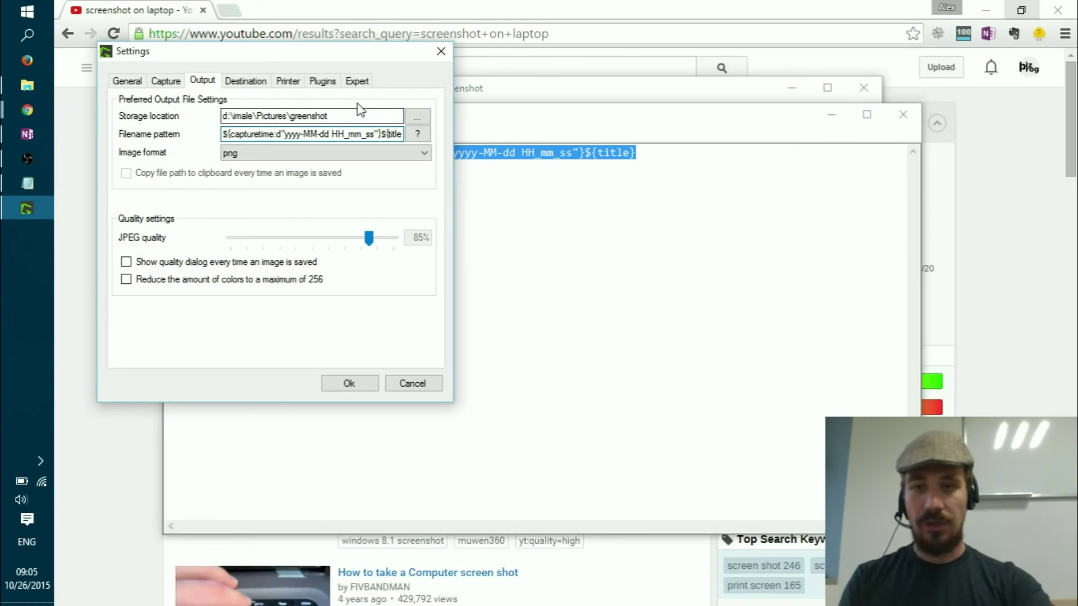
key("ctrl+a")
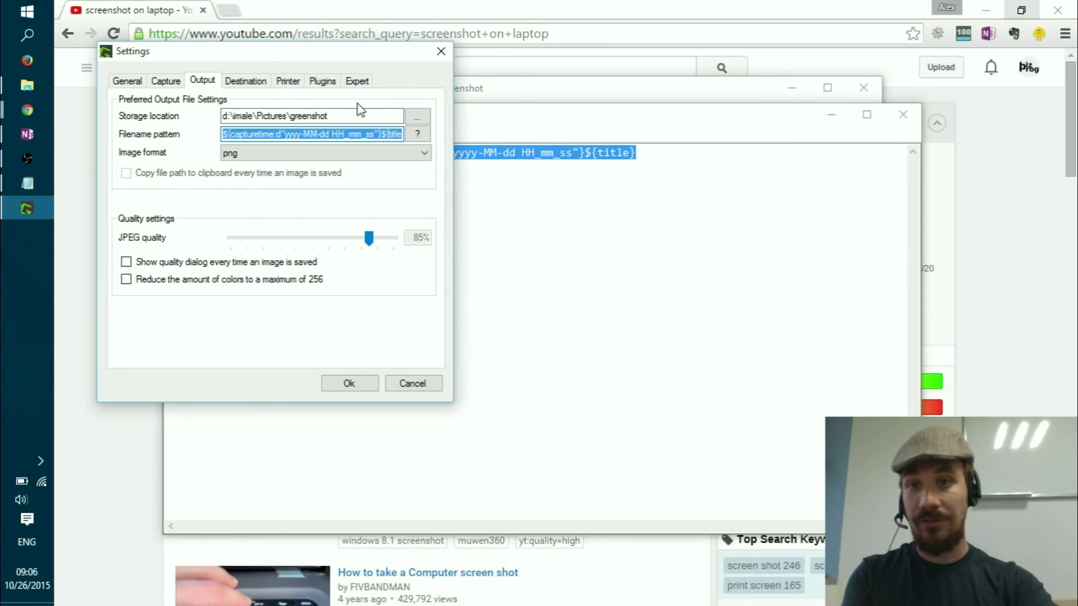
key("End")
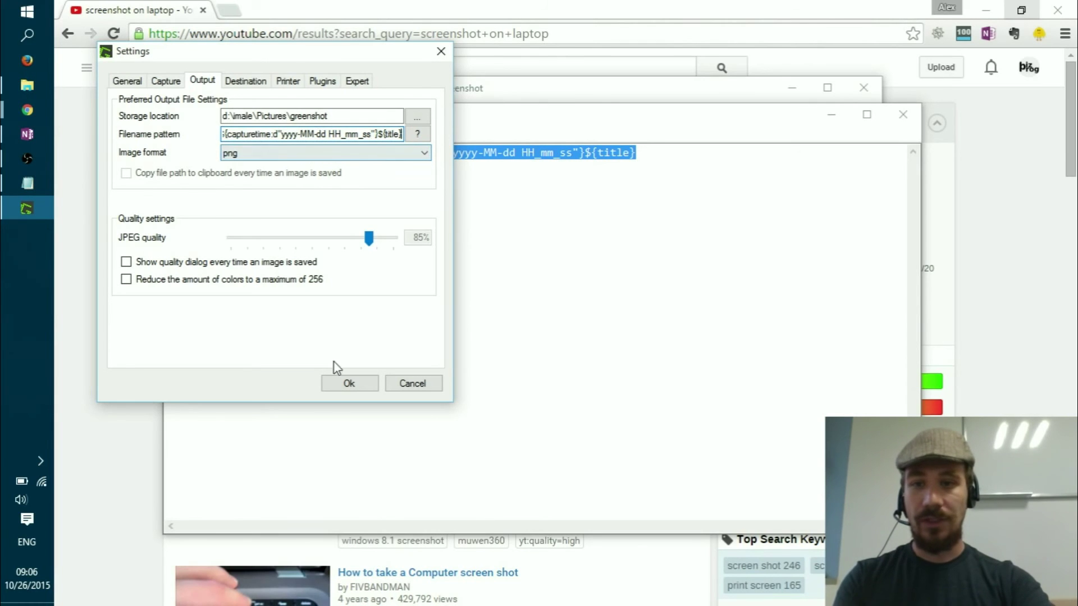
left_click(343, 383)
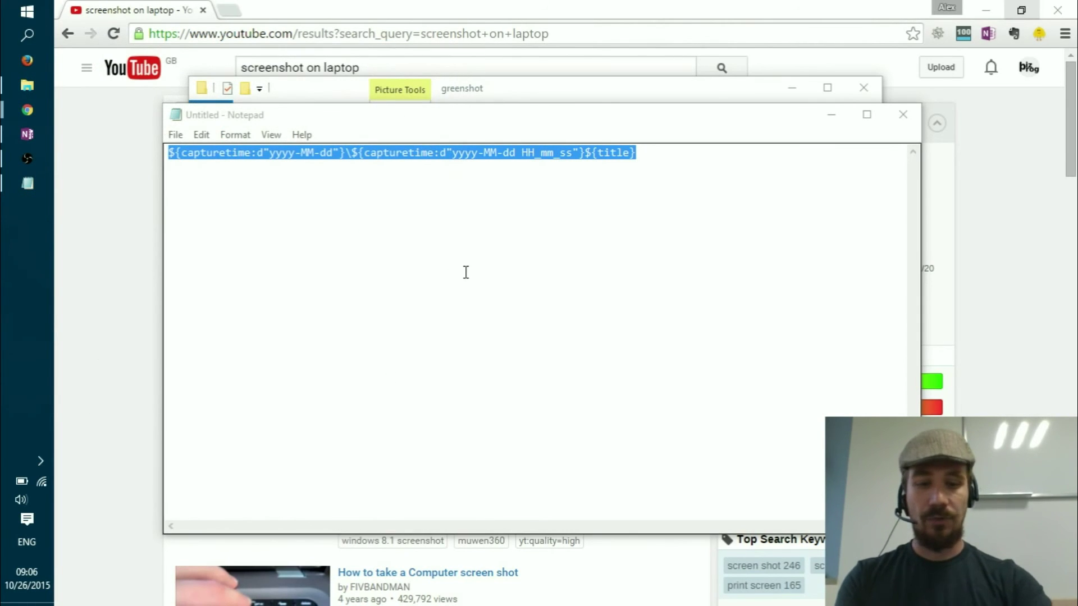
Capture a region over the Notepad window and check the saved image in the greenshot folder's 2015-10-26 subfolder in File Explorer
key("Print")
left_click_drag(296, 108, 645, 335)
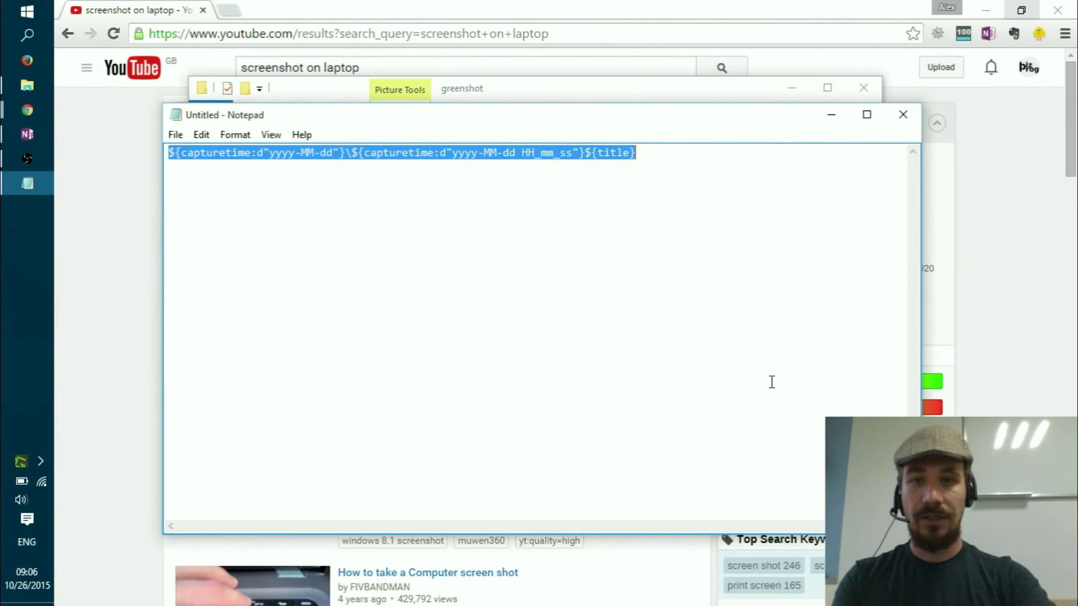
left_click(27, 85)
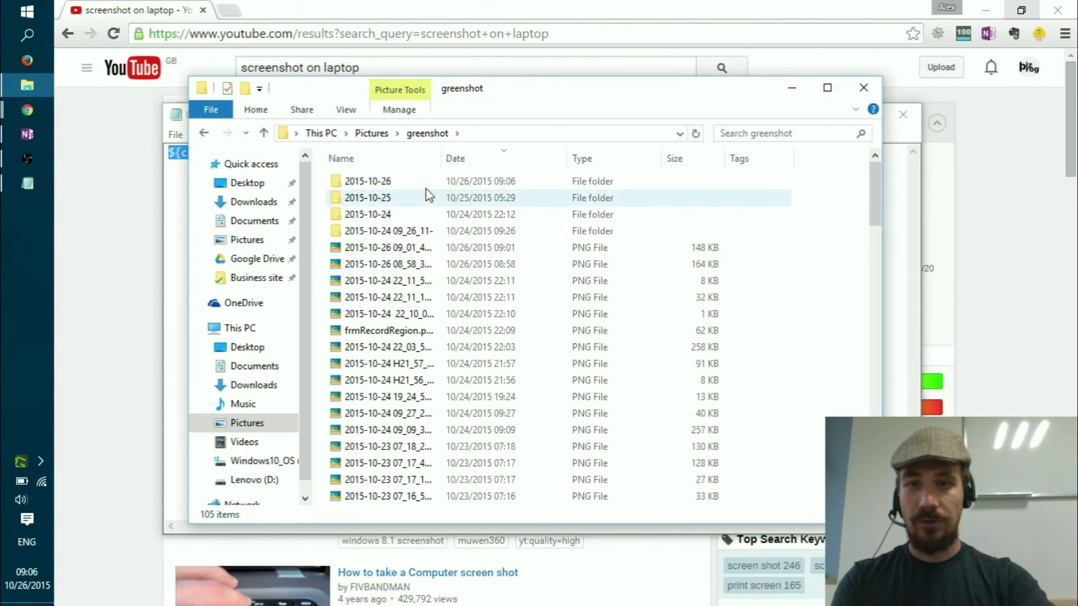
left_click(396, 185)
double_click(397, 185)
left_click(378, 214)
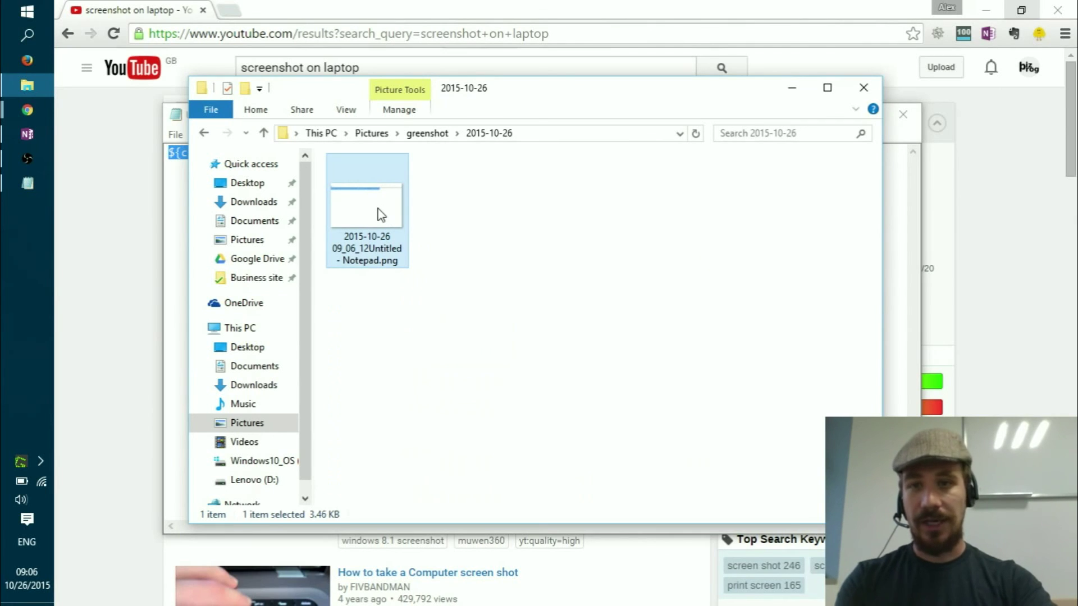